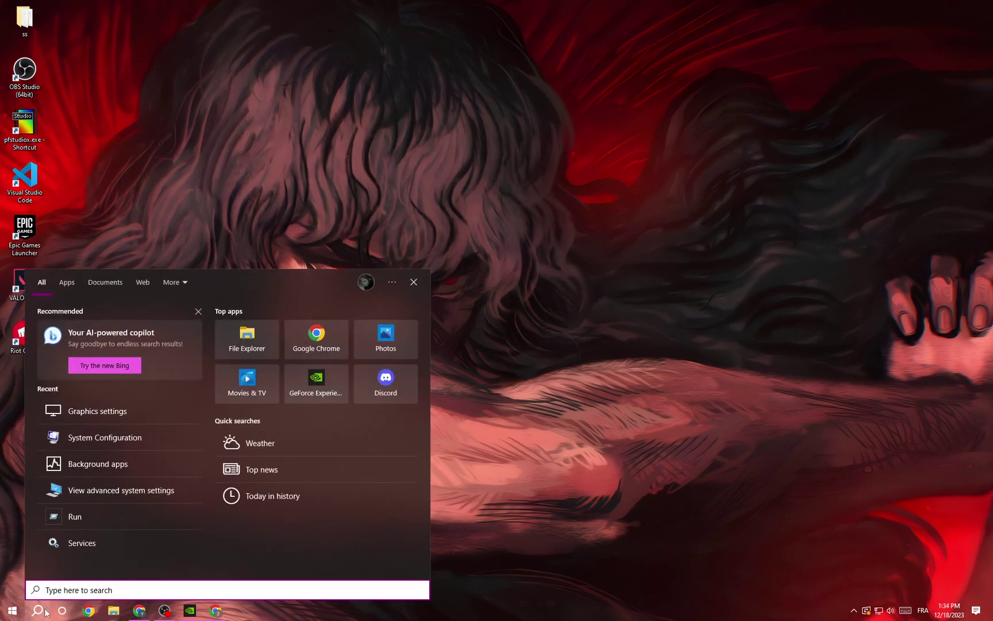
- Open the AppData folder through the Run dialog with appdata, and enter its Local folder
{"action": "type", "text": "run"}
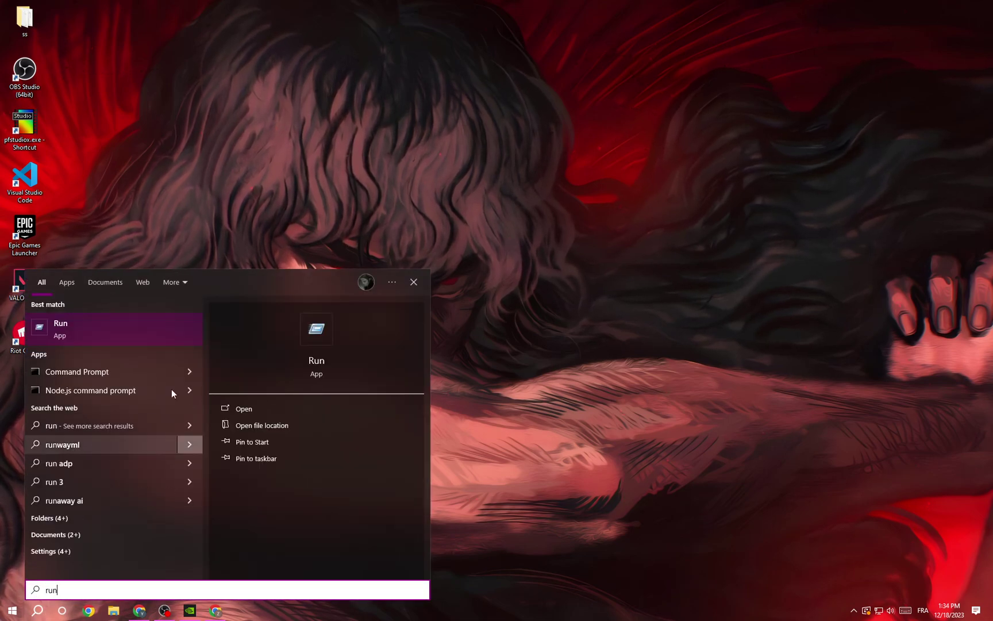
{"action": "left_click", "coordinate": [163, 326]}
{"action": "left_click", "coordinate": [88, 546]}
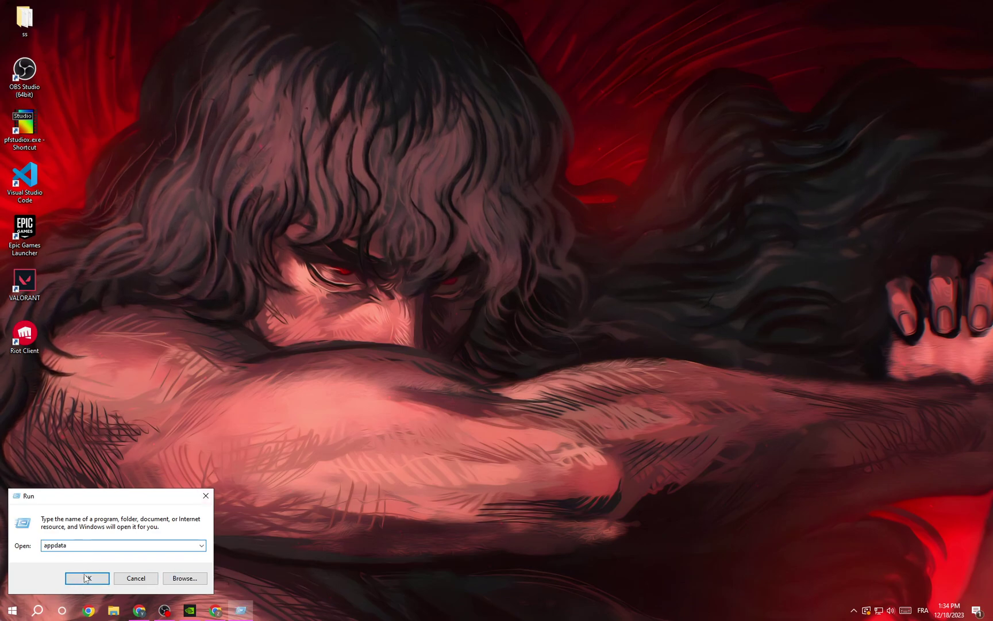
{"action": "left_click", "coordinate": [87, 578]}
{"action": "double_click", "coordinate": [489, 247]}
- Locate the VALORANT folder in Local, view its available file commands including Delete, and dismiss them
{"action": "scroll", "coordinate": [506, 247], "scroll_direction": "down", "scroll_amount": 7}
{"action": "scroll", "coordinate": [586, 412], "scroll_direction": "down", "scroll_amount": 15}
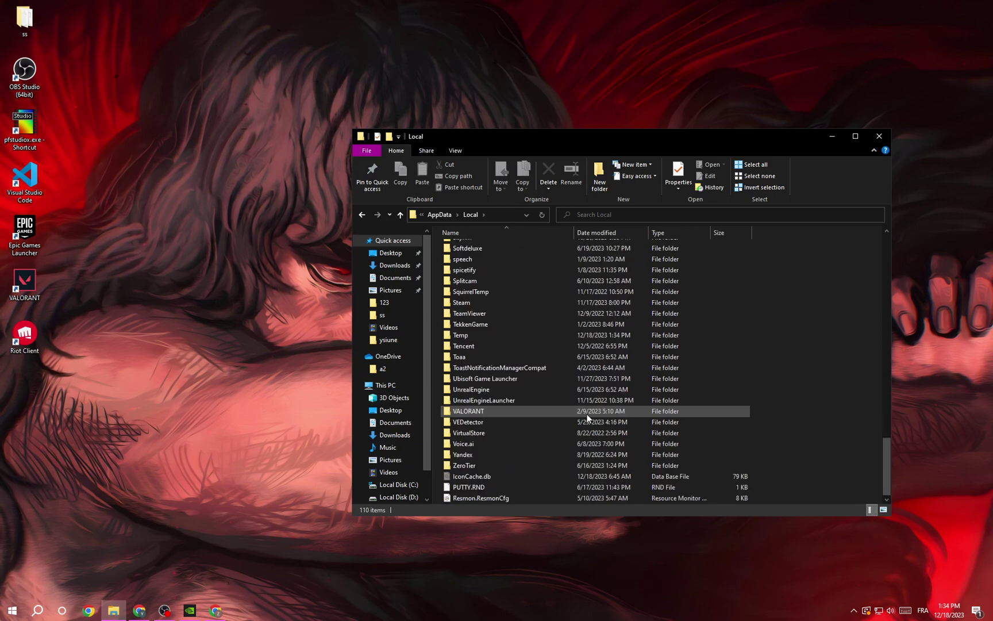
{"action": "right_click", "coordinate": [489, 411]}
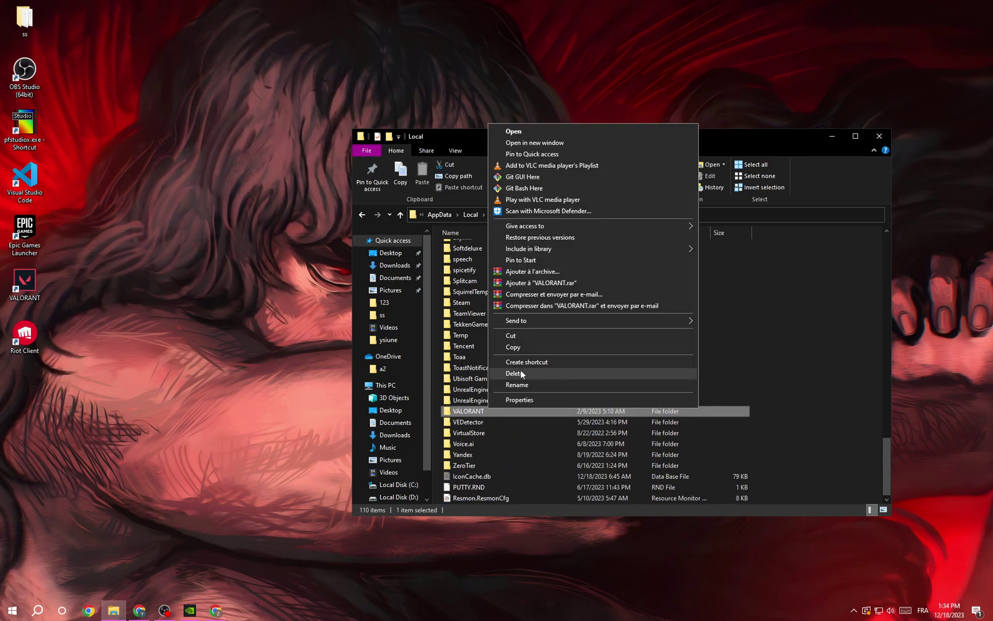
{"action": "left_click", "coordinate": [592, 412]}
- Open the Riot Games folder in Local, view the file commands for its VALORANT folder, and close the window
{"action": "scroll", "coordinate": [591, 408], "scroll_direction": "up", "scroll_amount": 7}
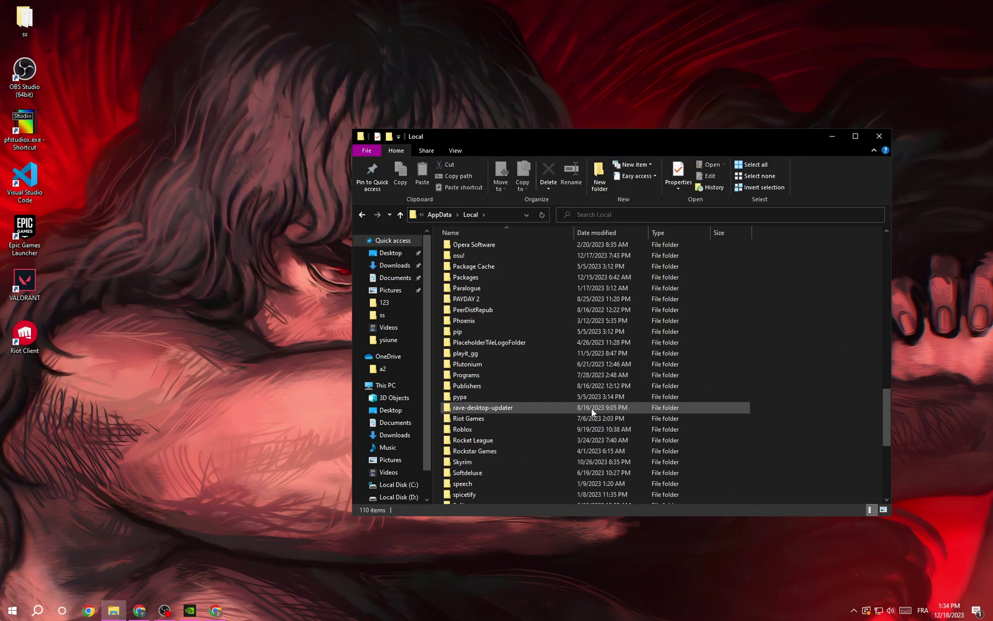
{"action": "double_click", "coordinate": [492, 420]}
{"action": "left_click", "coordinate": [477, 290]}
{"action": "right_click", "coordinate": [484, 291]}
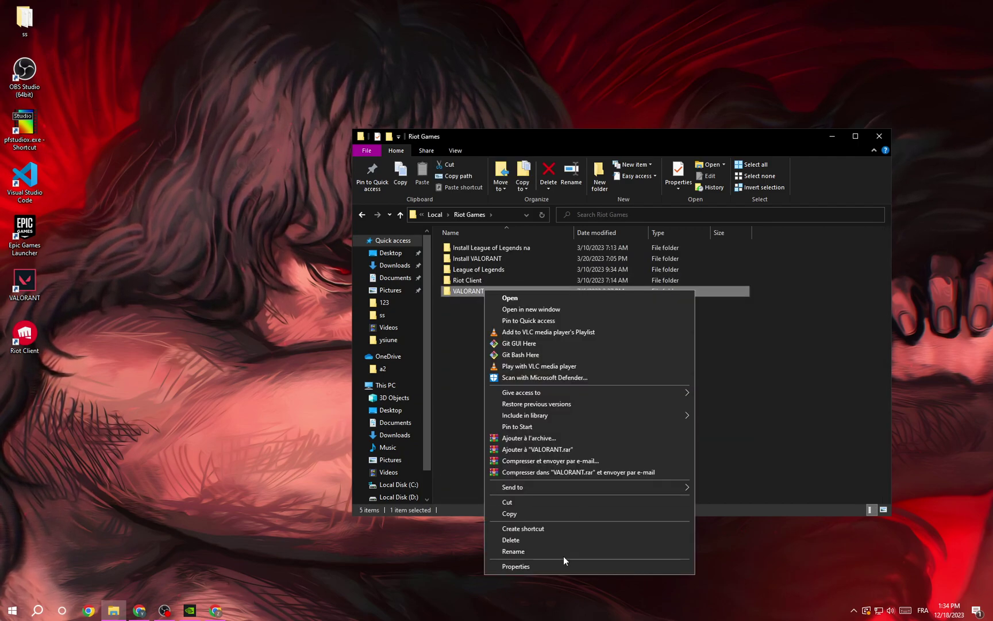
{"action": "left_click", "coordinate": [475, 395]}
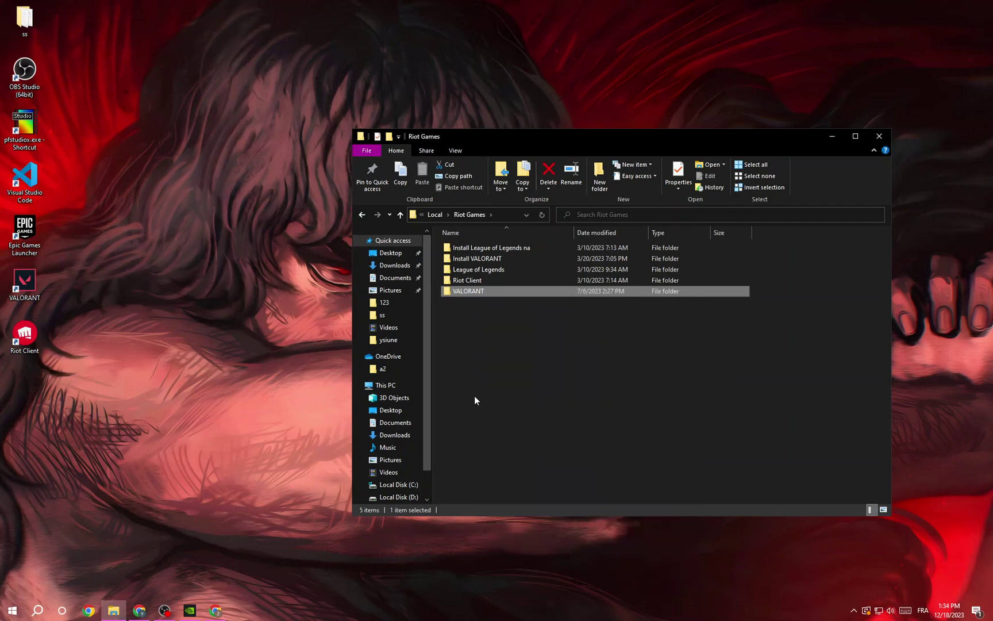
{"action": "left_click", "coordinate": [475, 395]}
{"action": "left_click", "coordinate": [874, 141]}
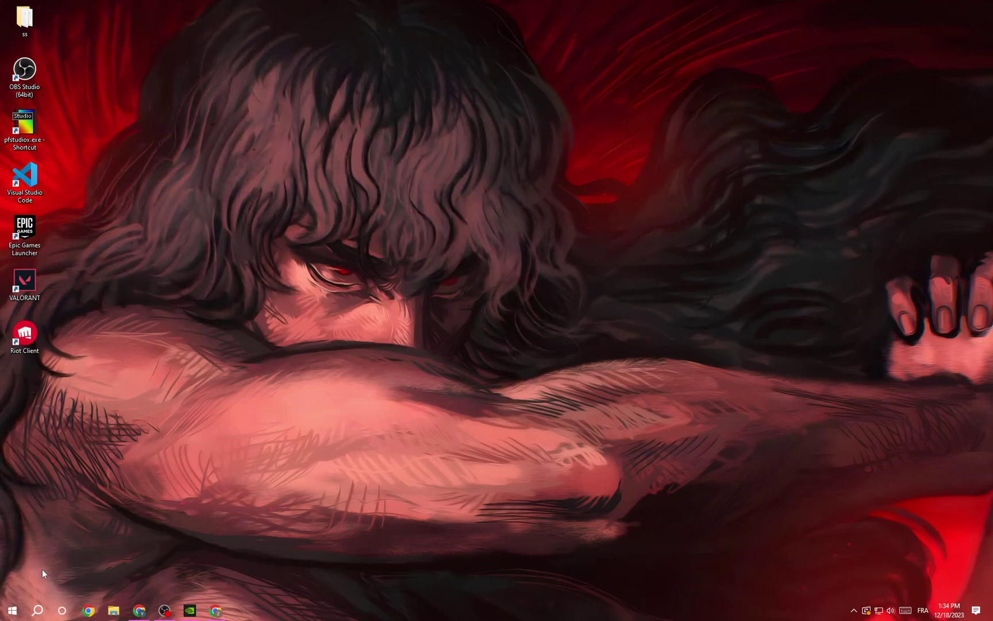
- Search Apps & features for vang, display the uninstall option for Riot Vanguard, and close Settings
{"action": "left_click", "coordinate": [38, 610]}
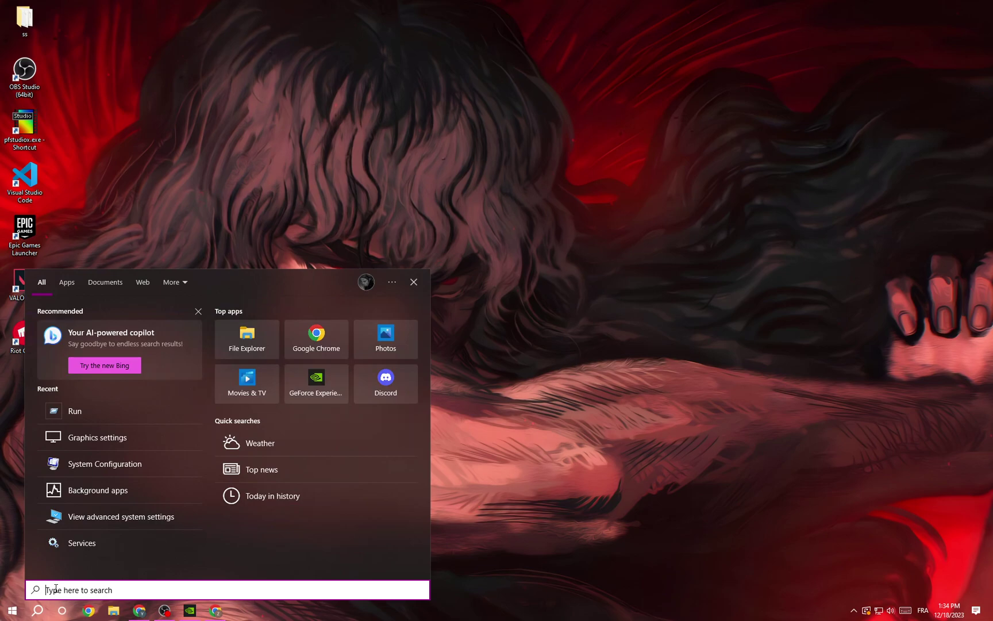
{"action": "type", "text": "apps"}
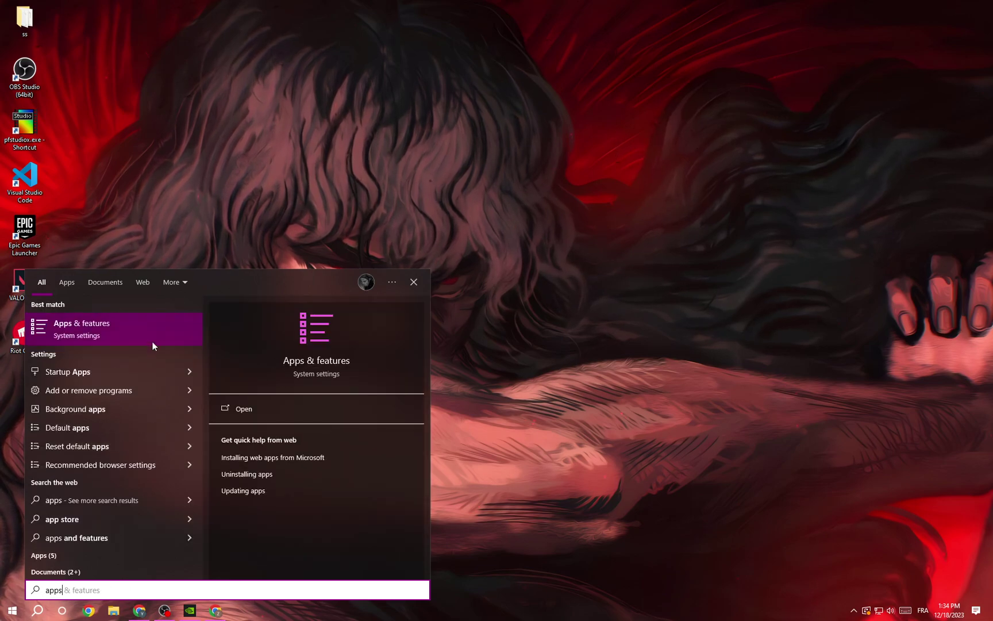
{"action": "left_click", "coordinate": [160, 341]}
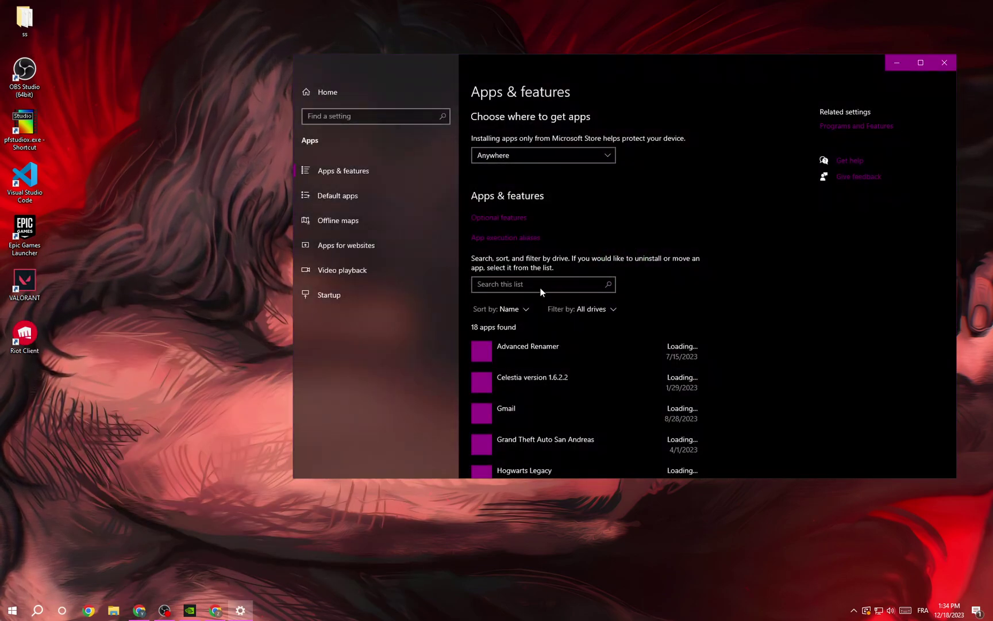
{"action": "left_click", "coordinate": [541, 284]}
{"action": "type", "text": "vang"}
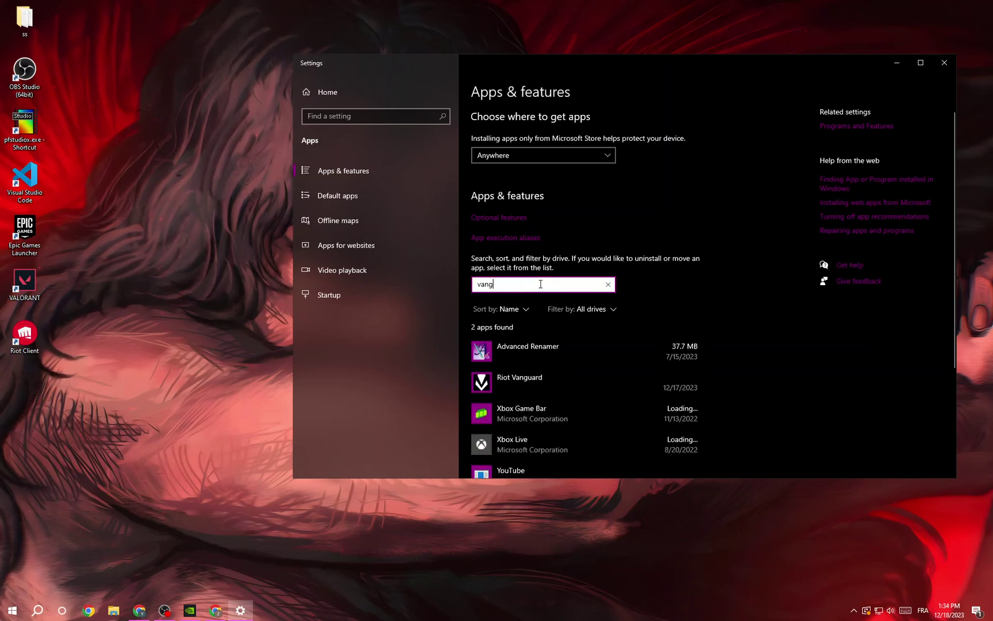
{"action": "left_click", "coordinate": [693, 349]}
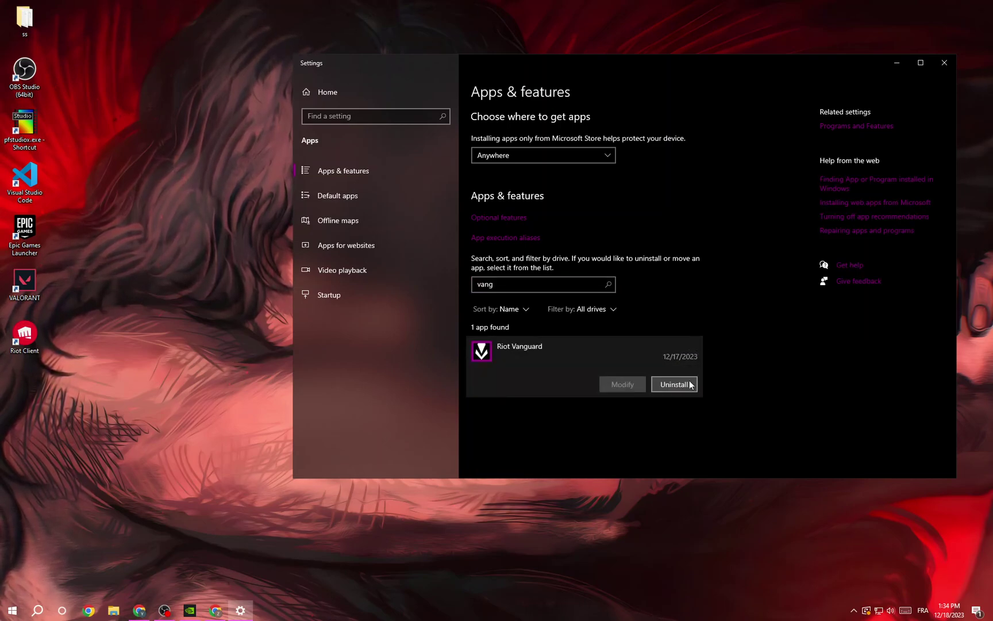
{"action": "left_click", "coordinate": [948, 64]}
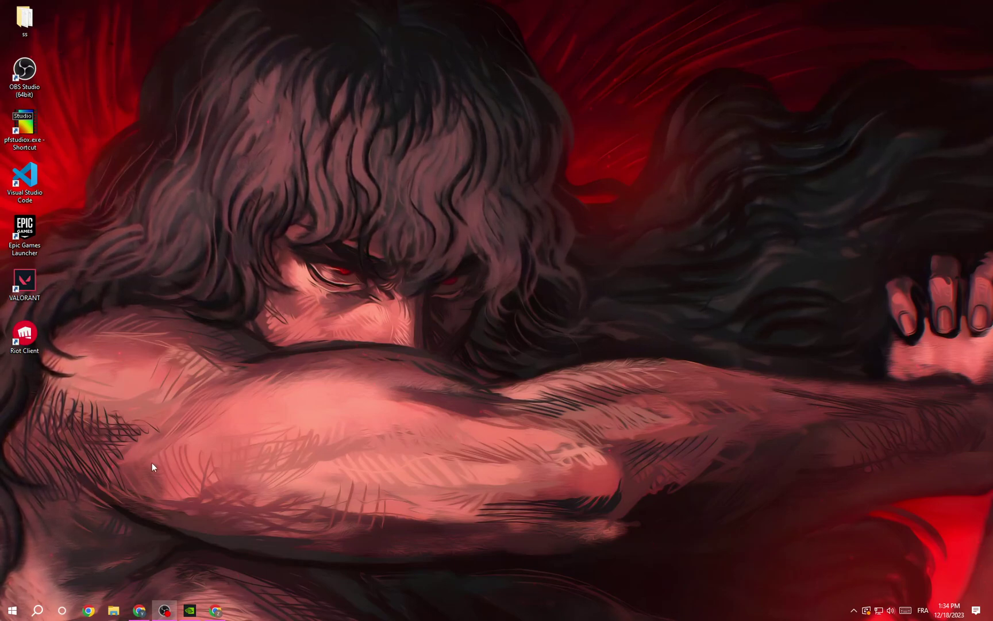
{"action": "left_click", "coordinate": [12, 609]}
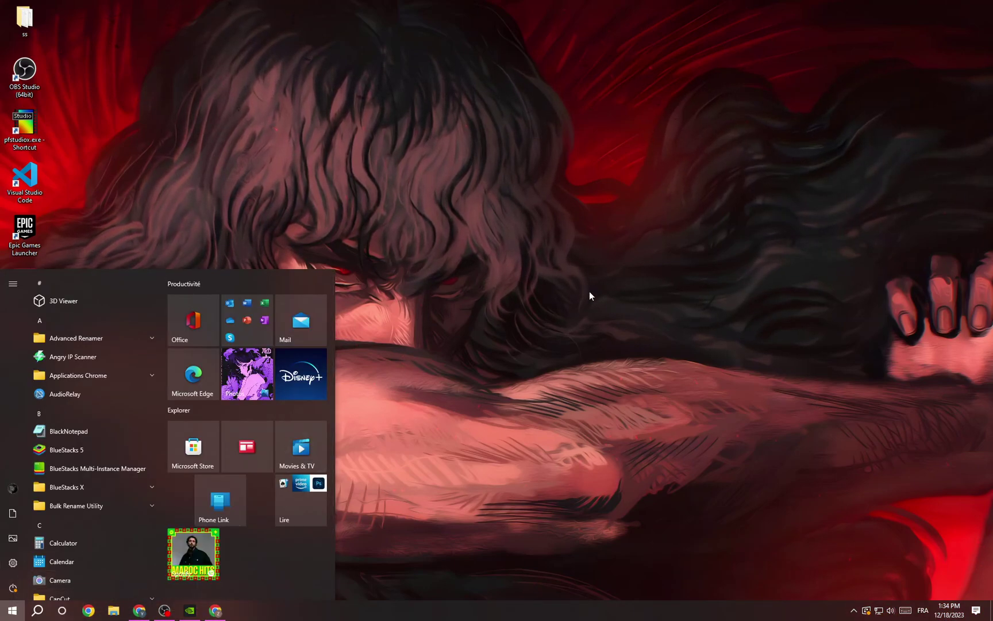
{"action": "left_click", "coordinate": [589, 305]}
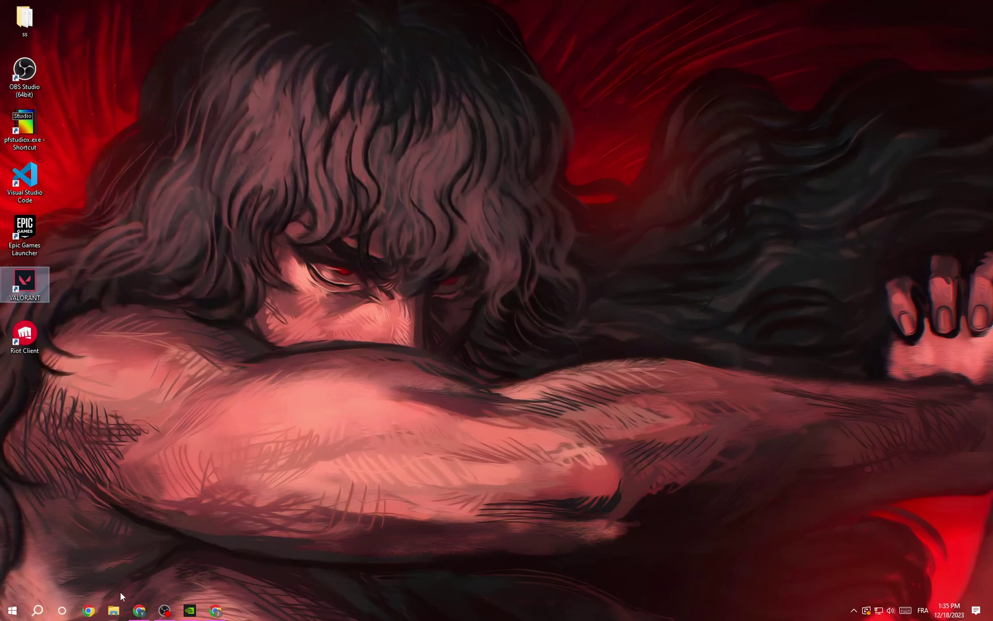
- Search Windows for graphi and open Graphics settings
{"action": "left_click", "coordinate": [43, 614]}
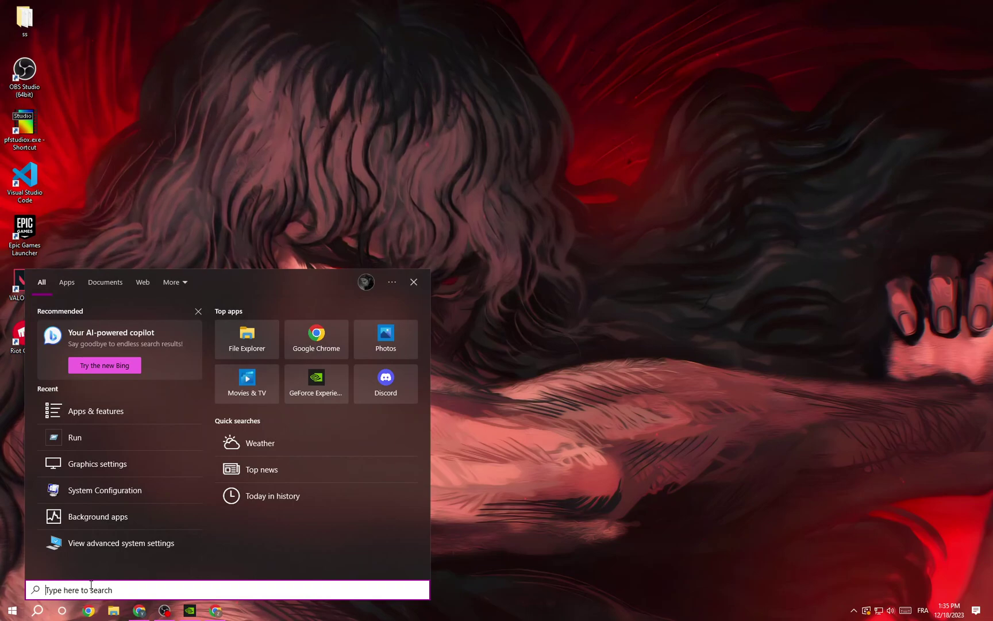
{"action": "type", "text": "grahpic"}
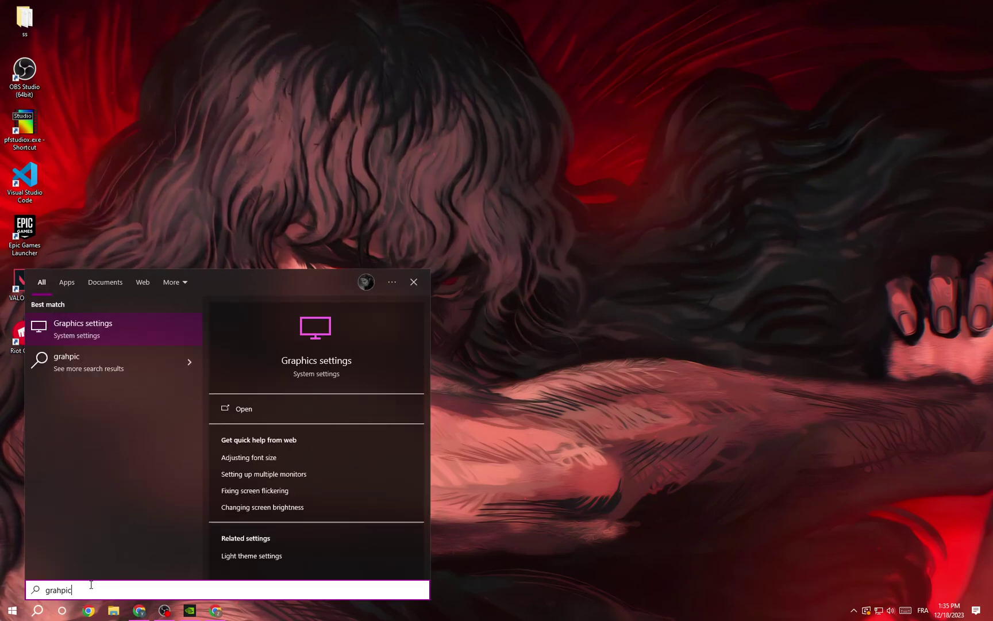
{"action": "key", "text": "BackSpace"}
{"action": "key", "text": "BackSpace"}
{"action": "key", "text": "BackSpace"}
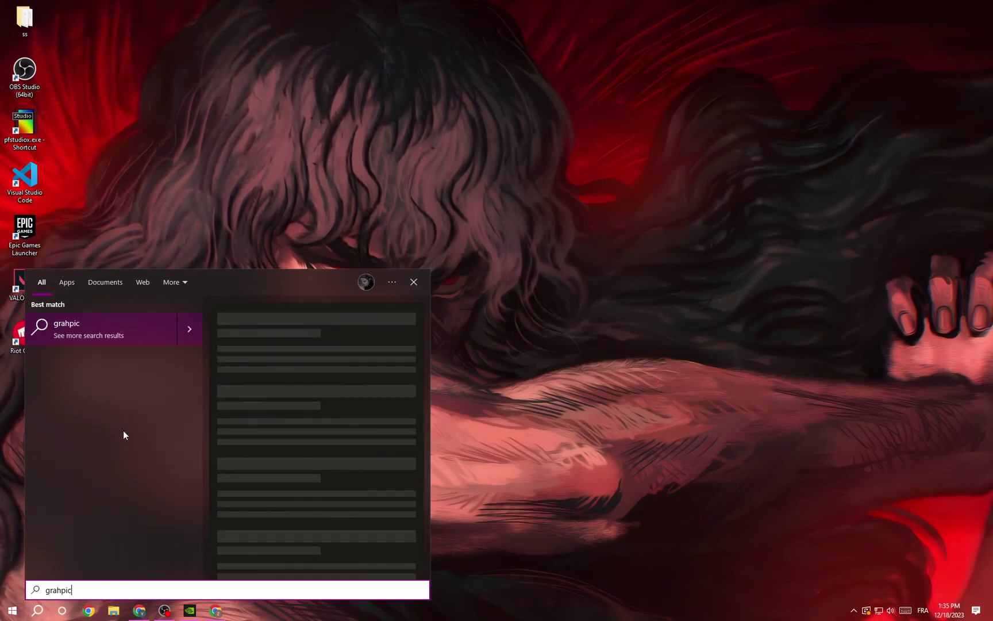
{"action": "type", "text": "pi"}
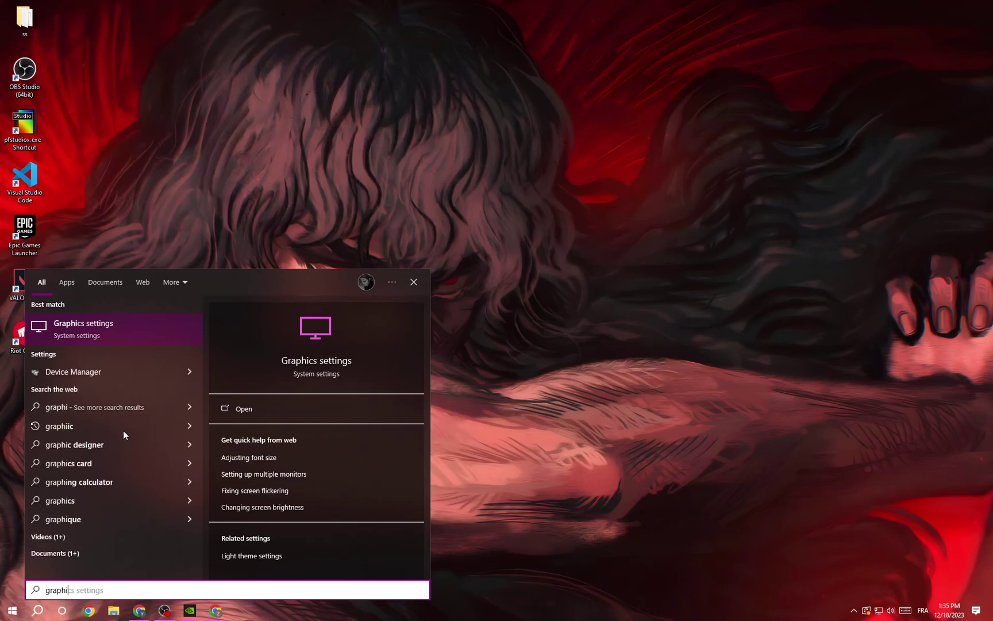
{"action": "left_click", "coordinate": [122, 333]}
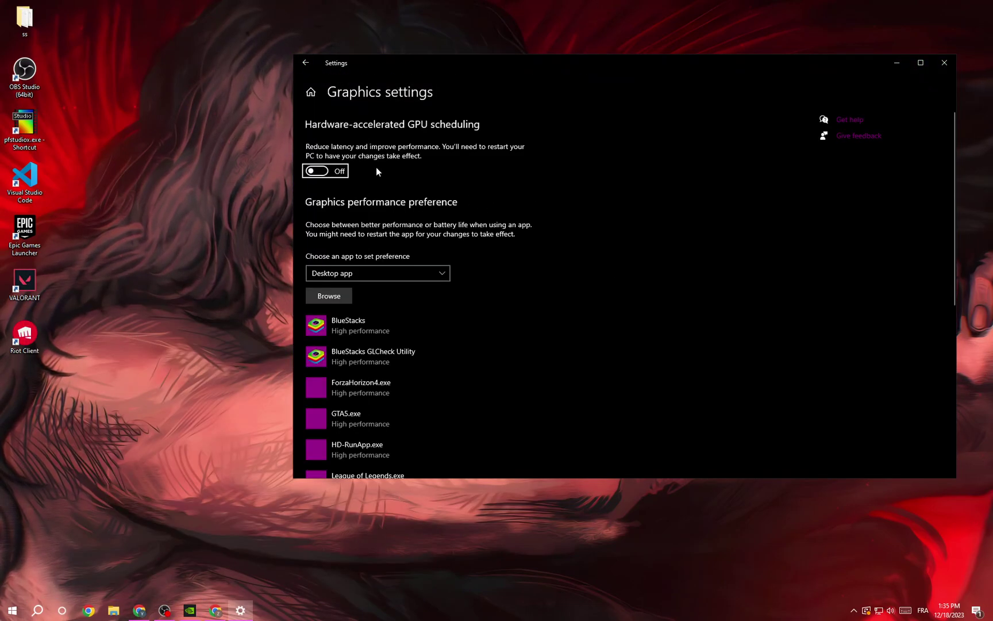
- Add VALORANT-Win64-Shipping.exe from D:\LN\Riot Games\VALORANT\live\ShooterGame\Binaries\Win64 to the graphics performance preference apps
{"action": "left_click", "coordinate": [334, 297]}
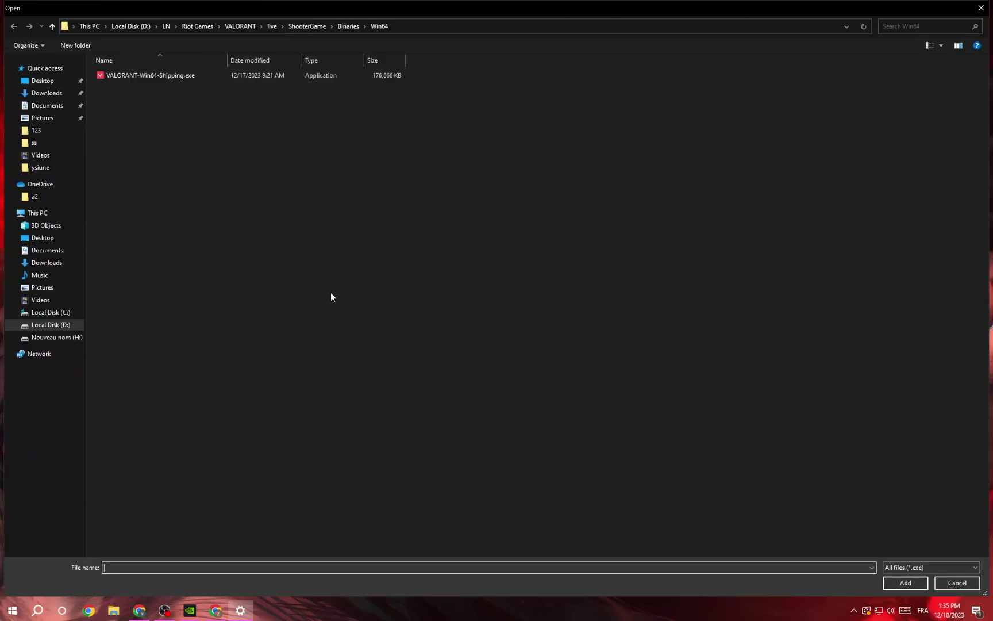
{"action": "left_click", "coordinate": [231, 25]}
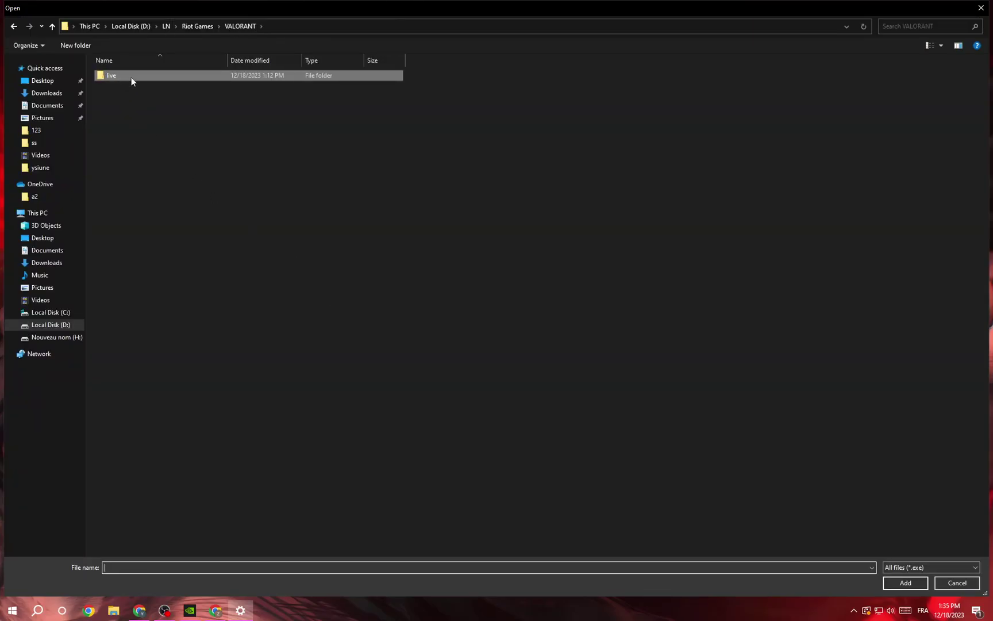
{"action": "left_click", "coordinate": [198, 26]}
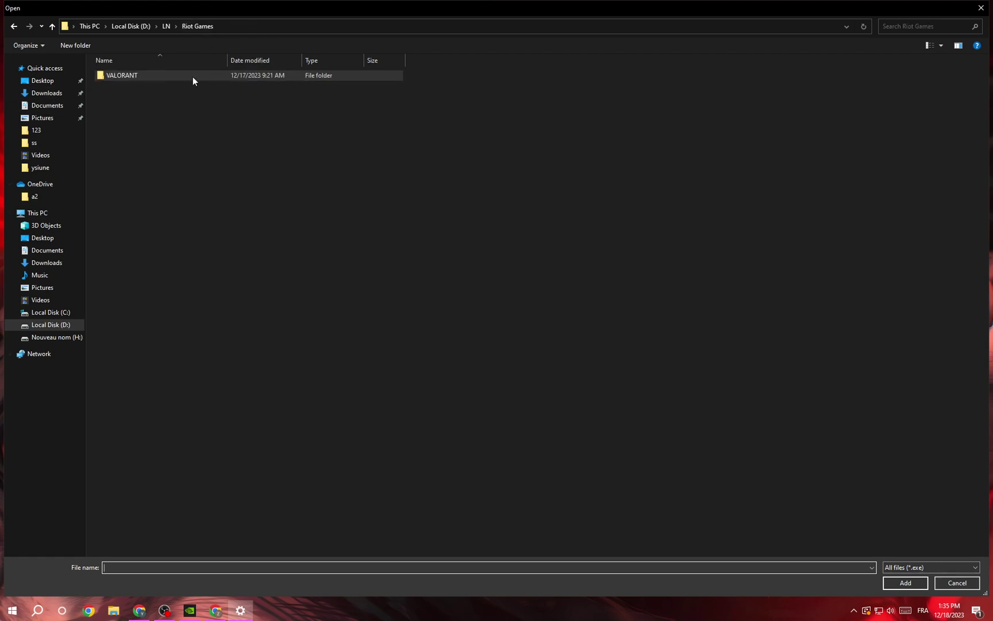
{"action": "double_click", "coordinate": [125, 75]}
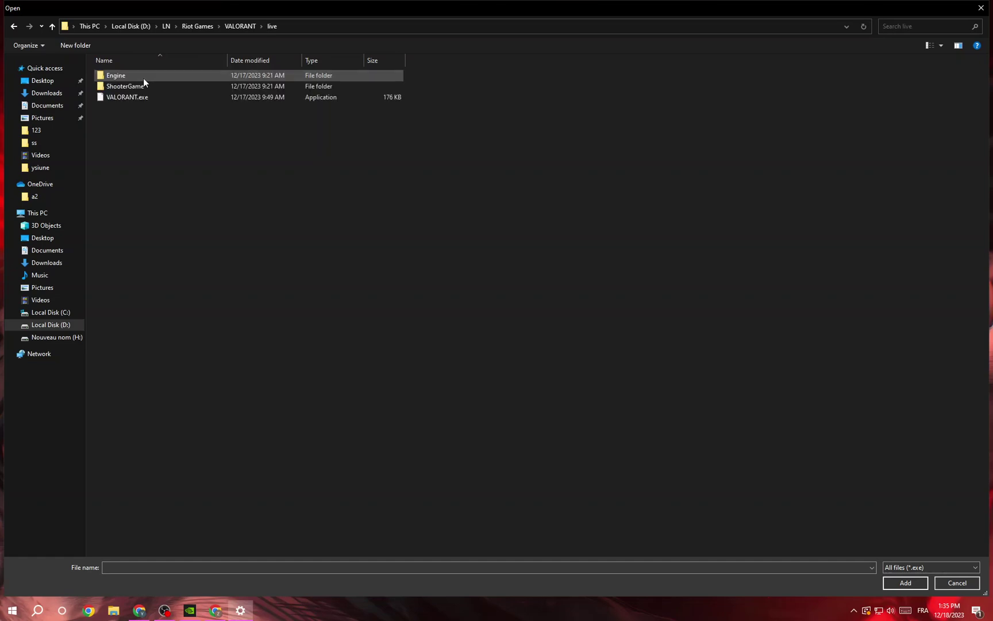
{"action": "double_click", "coordinate": [156, 85]}
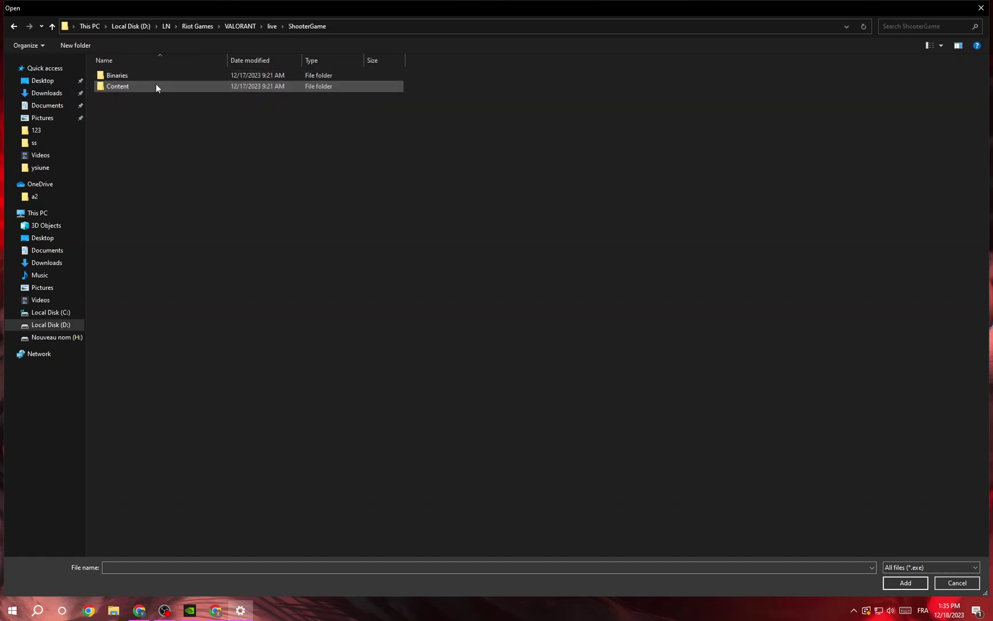
{"action": "double_click", "coordinate": [156, 77]}
{"action": "double_click", "coordinate": [142, 78]}
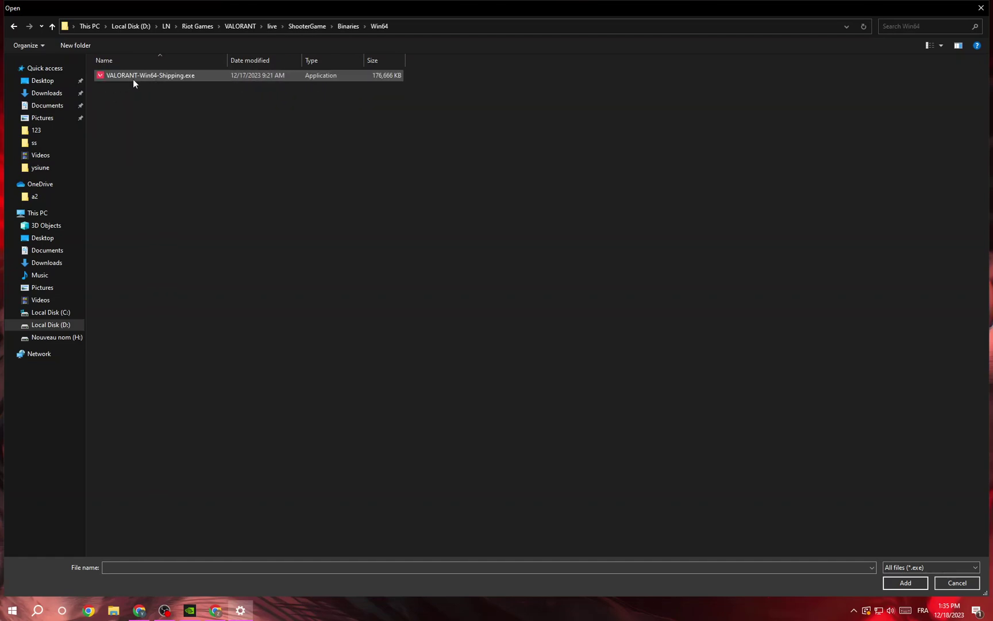
{"action": "left_click", "coordinate": [235, 79]}
{"action": "left_click", "coordinate": [905, 583]}
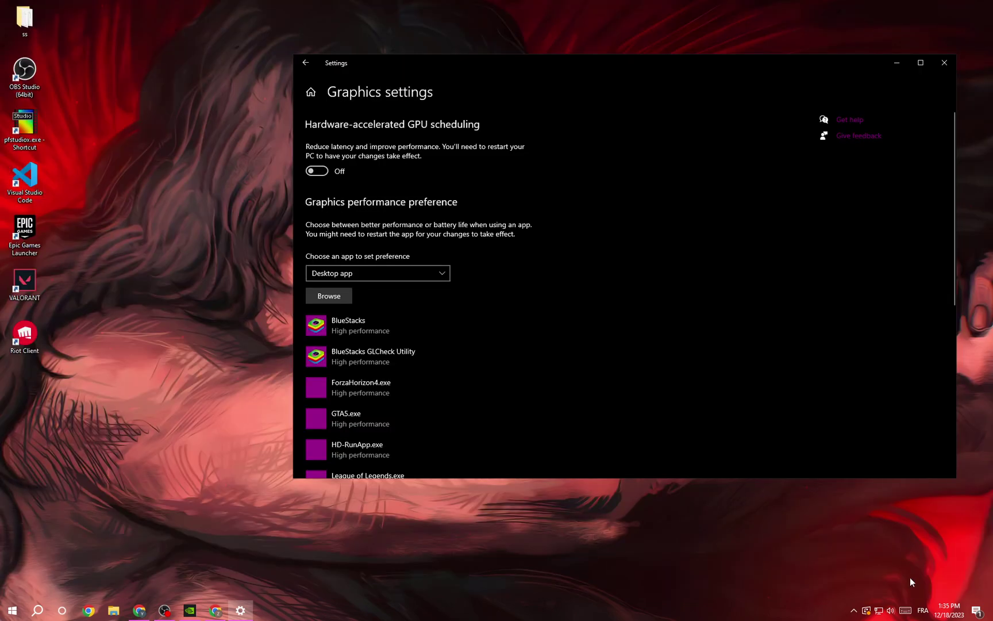
- Save VALORANT's graphics preference as High performance and close Settings
{"action": "scroll", "coordinate": [517, 296], "scroll_direction": "down", "scroll_amount": 5}
{"action": "left_click", "coordinate": [367, 342]}
{"action": "left_click", "coordinate": [468, 401]}
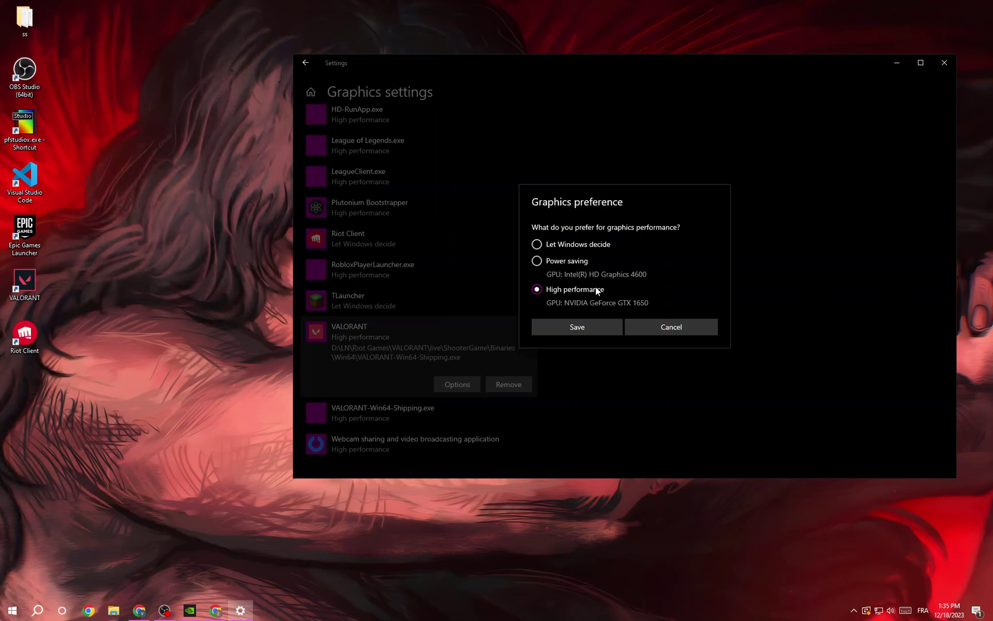
{"action": "left_click", "coordinate": [595, 329]}
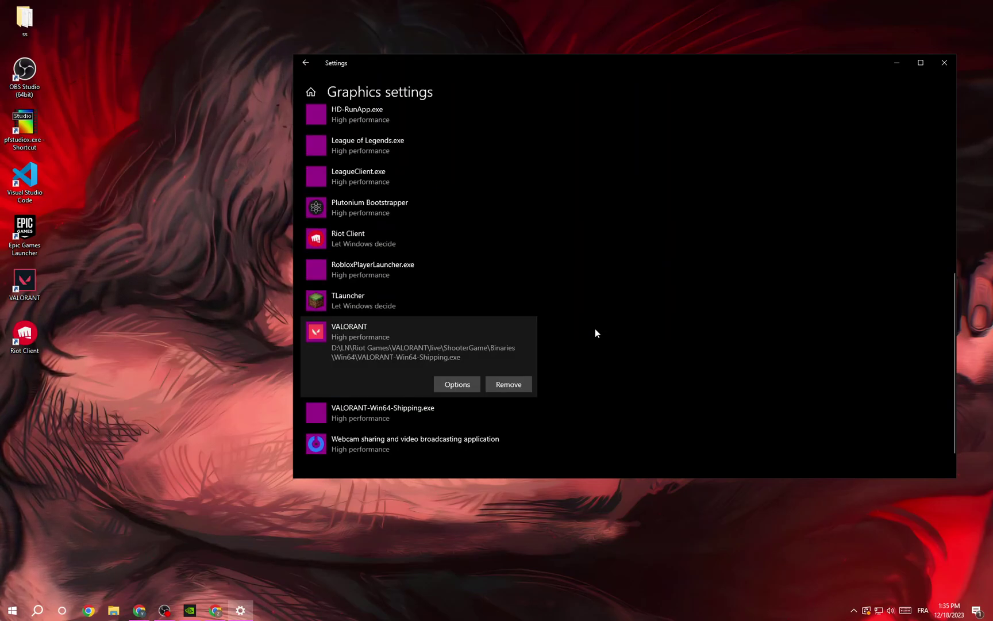
{"action": "left_click", "coordinate": [940, 66]}
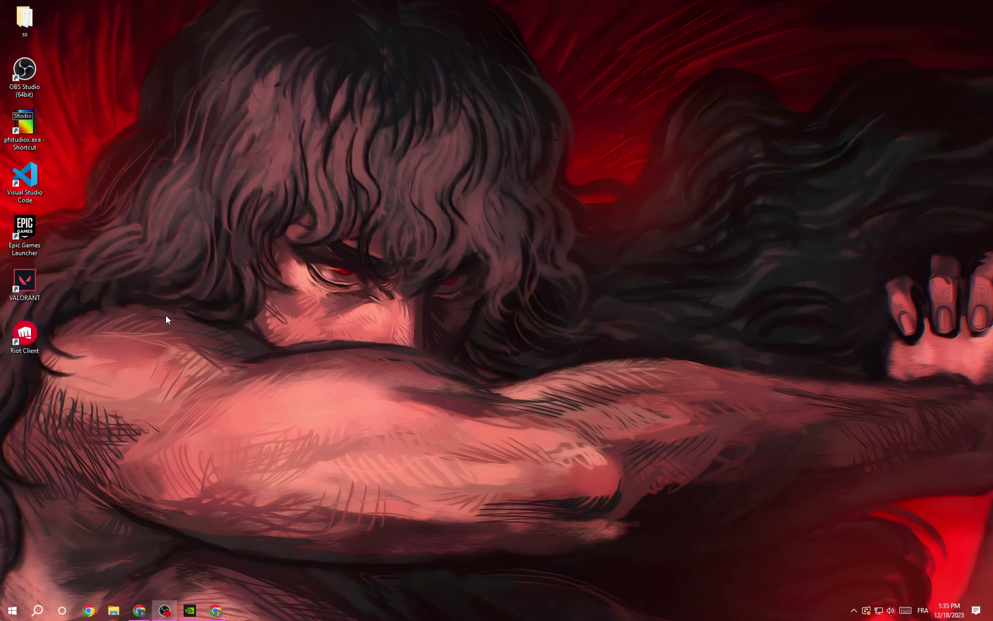
- Open the Performance Options from the Windows advanced system settings
{"action": "left_click", "coordinate": [38, 610]}
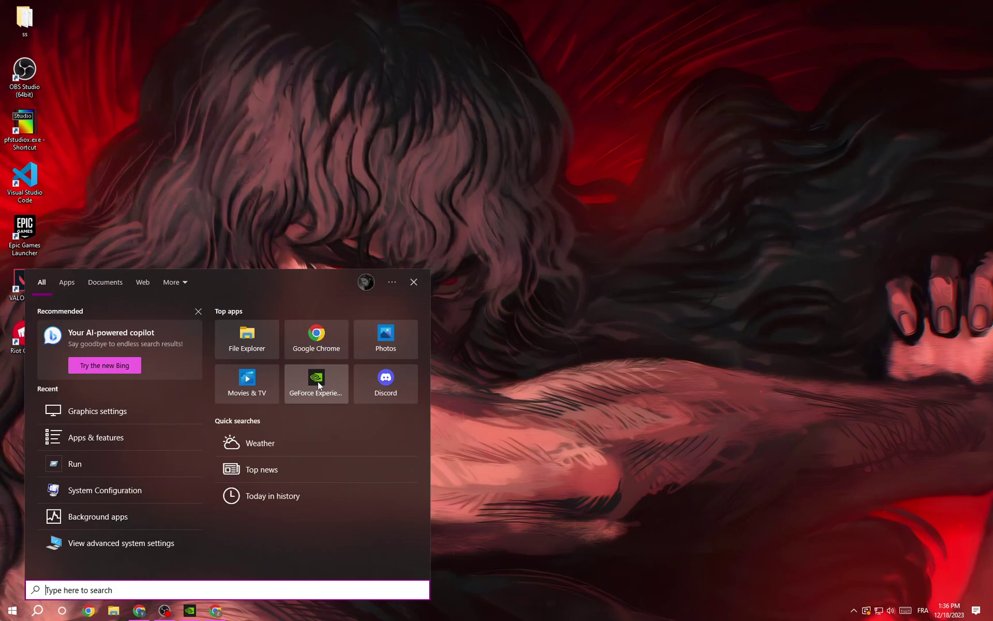
{"action": "type", "text": "view ad"}
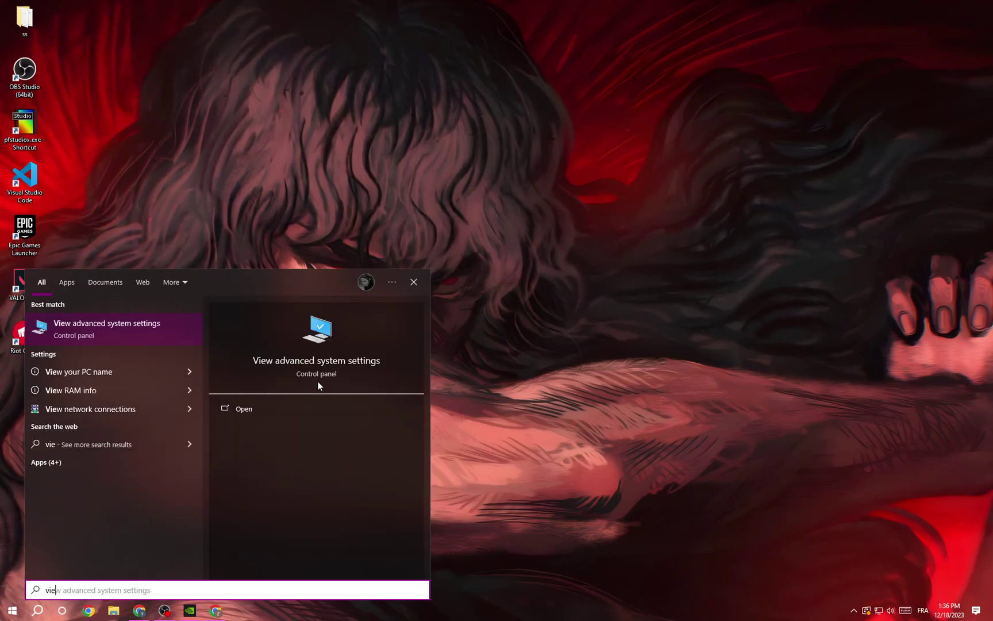
{"action": "left_click", "coordinate": [107, 329]}
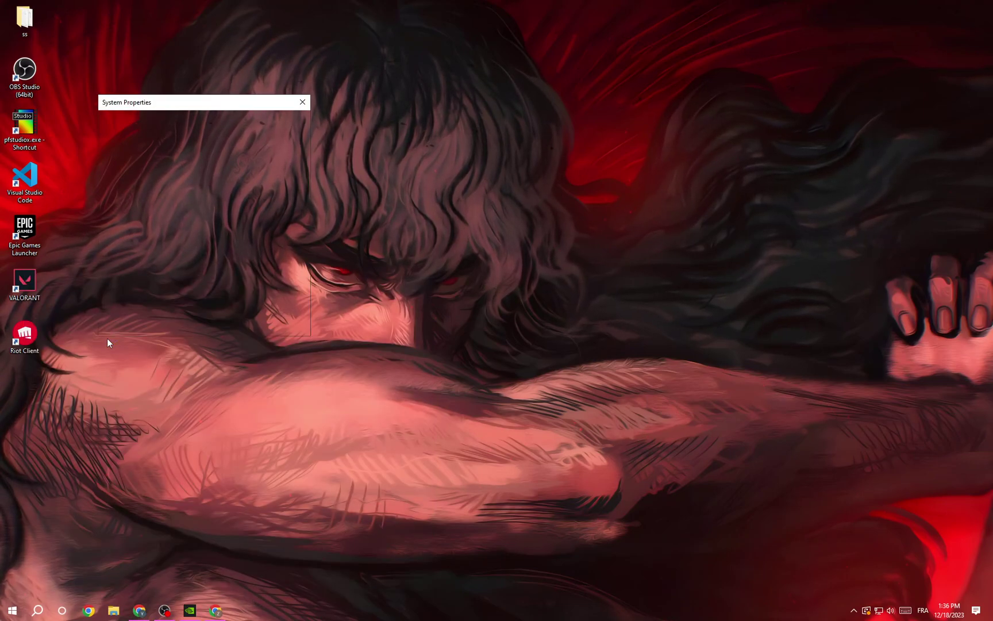
{"action": "left_click", "coordinate": [272, 177]}
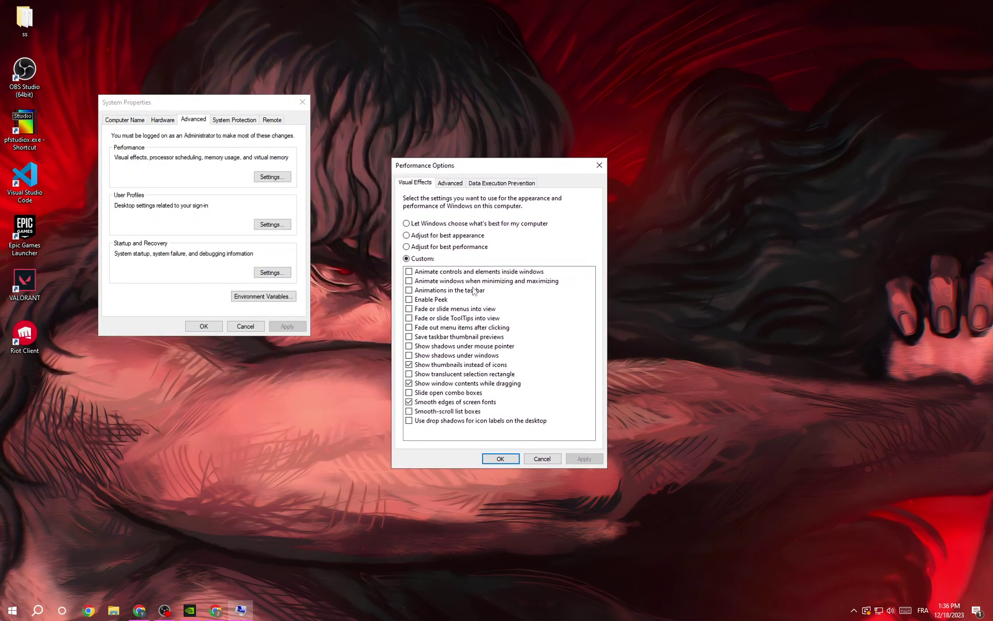
- Apply best-performance visual effects with only icon thumbnails, window contents while dragging and smooth screen font edges enabled, and close the system dialogs
{"action": "left_click", "coordinate": [441, 249]}
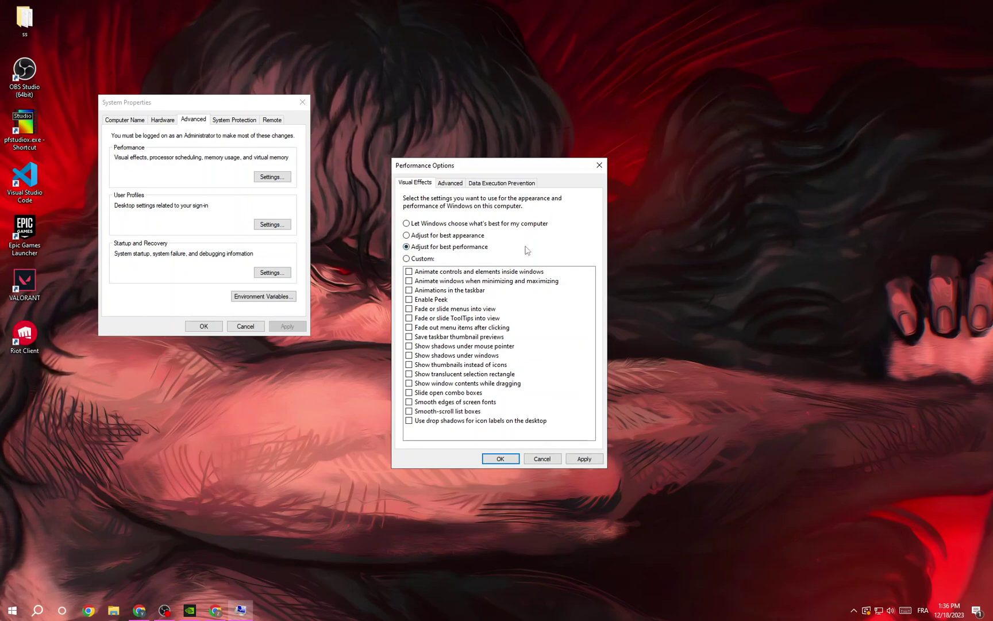
{"action": "left_click", "coordinate": [416, 402]}
{"action": "left_click", "coordinate": [422, 383]}
{"action": "left_click", "coordinate": [423, 364]}
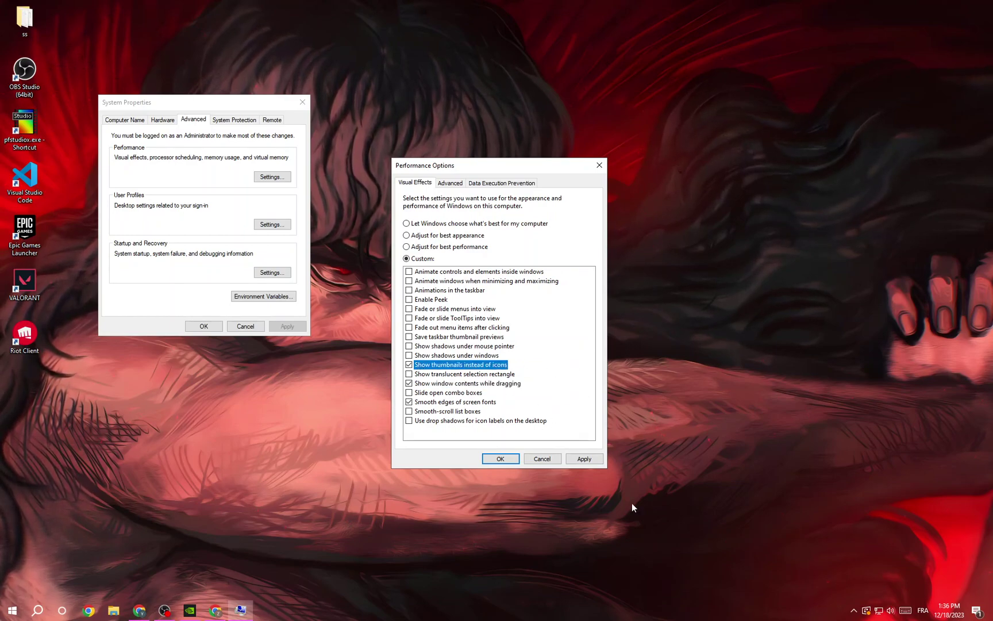
{"action": "left_click", "coordinate": [584, 458]}
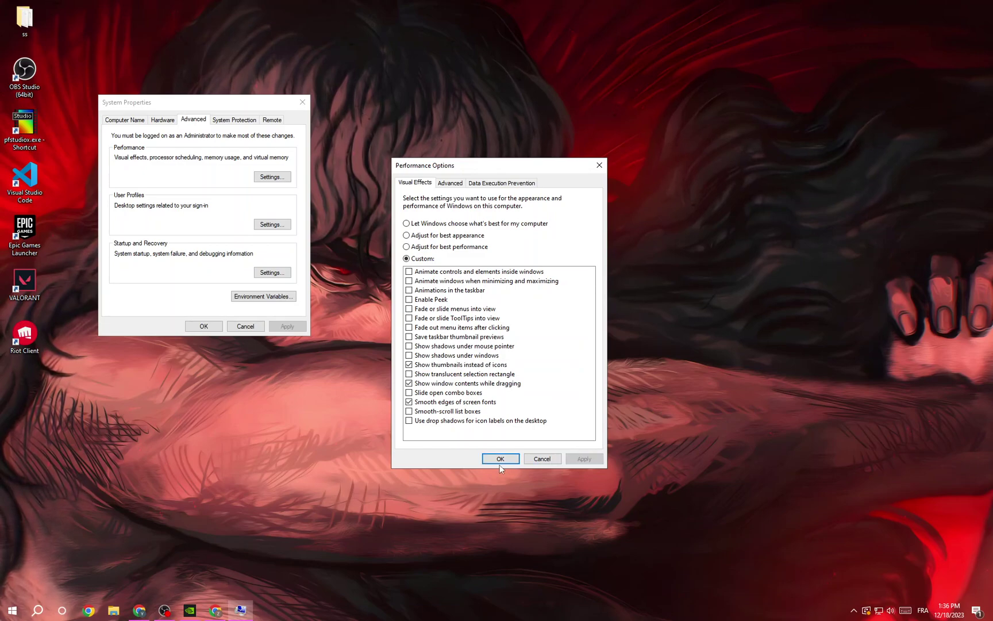
{"action": "left_click", "coordinate": [499, 460]}
{"action": "left_click", "coordinate": [302, 103]}
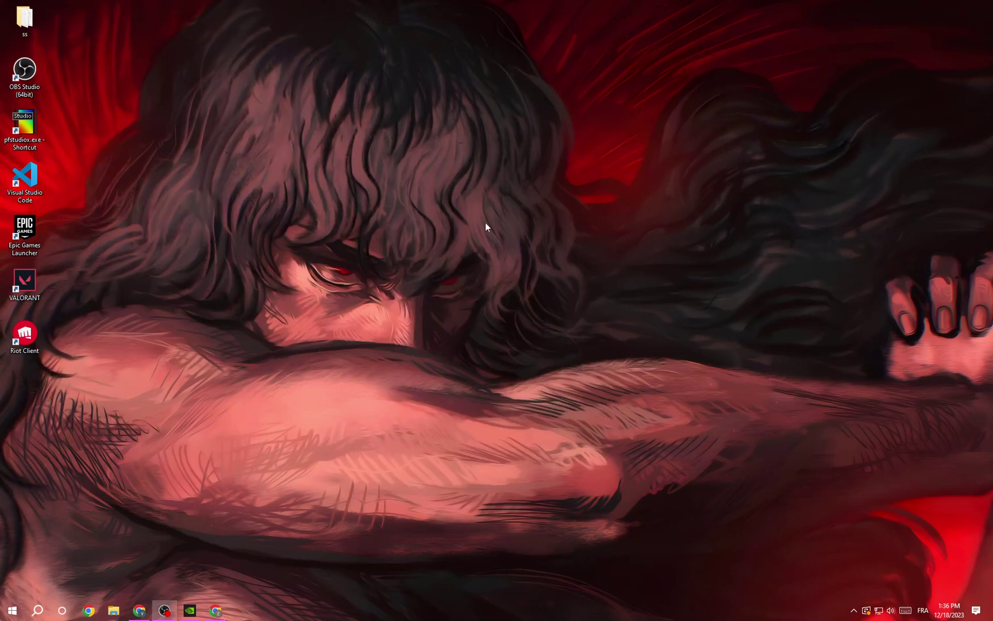
- Open the NVIDIA Control Panel and bring up its Adjust Image Settings with Preview page
{"action": "right_click", "coordinate": [452, 197]}
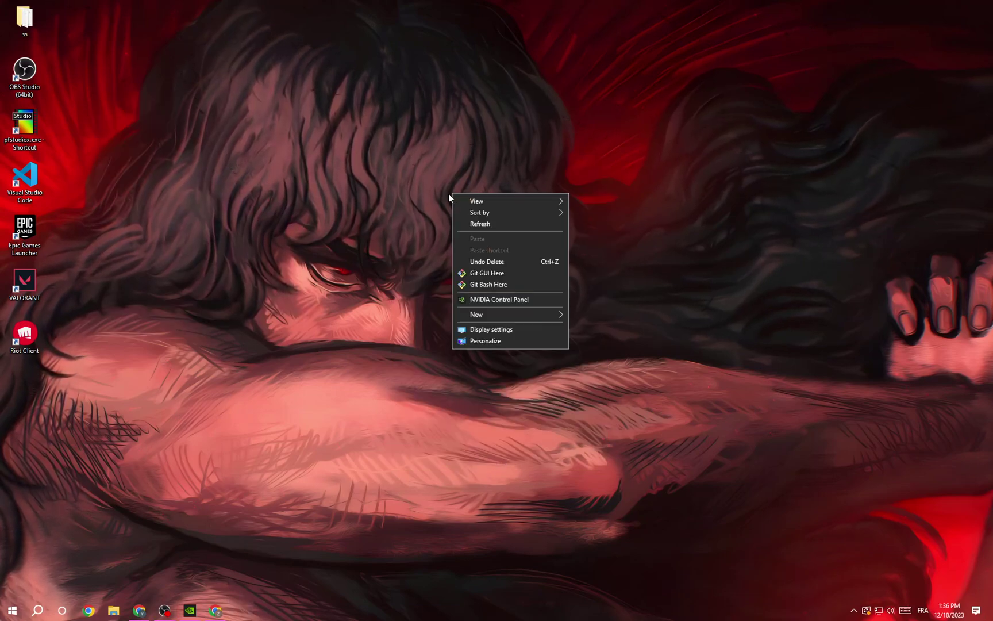
{"action": "left_click", "coordinate": [496, 300]}
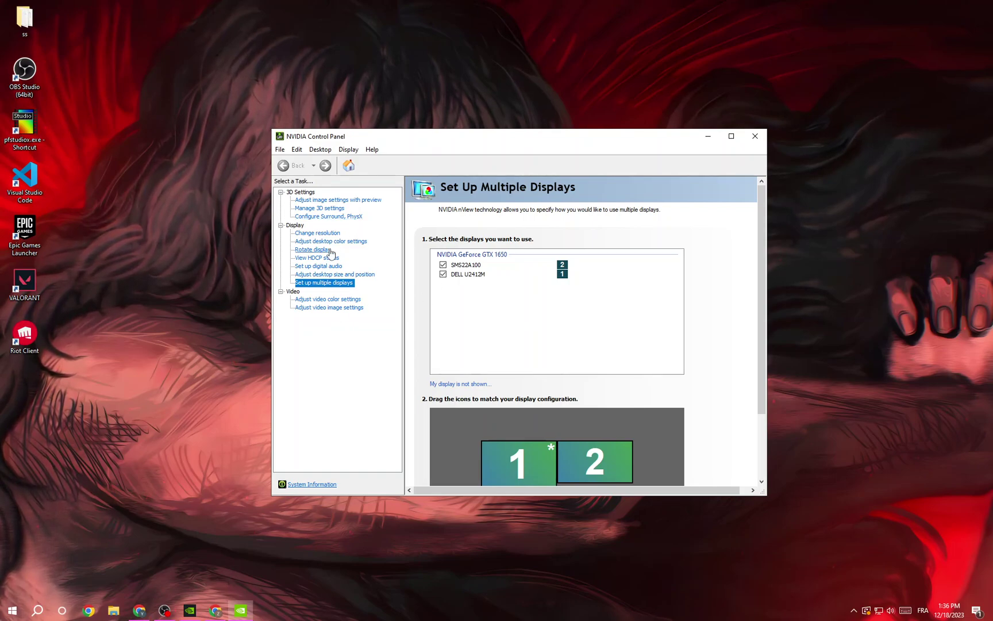
{"action": "left_click", "coordinate": [318, 232]}
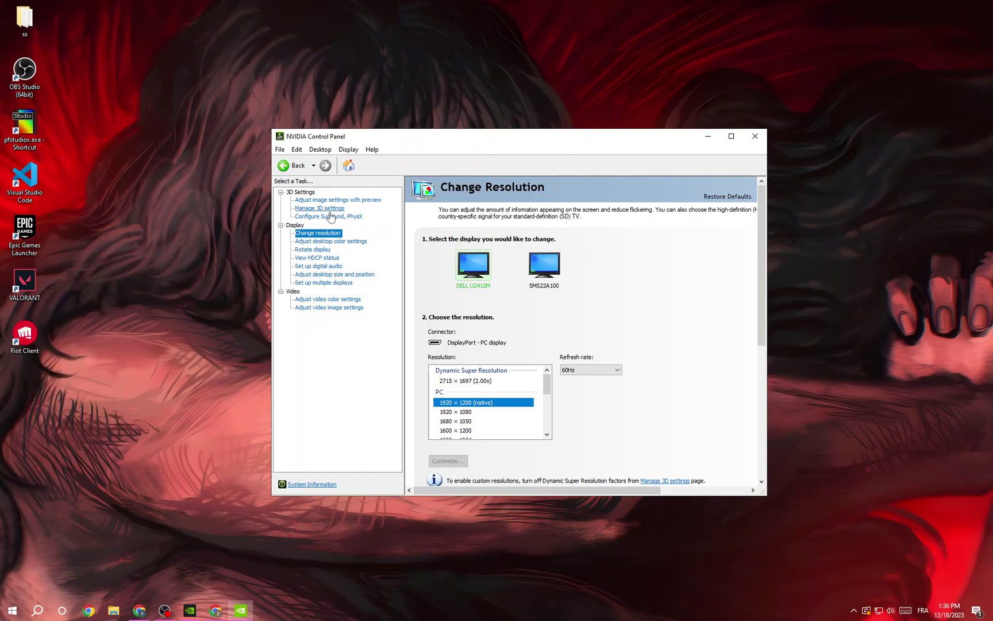
{"action": "left_click", "coordinate": [332, 216]}
{"action": "left_click", "coordinate": [341, 201]}
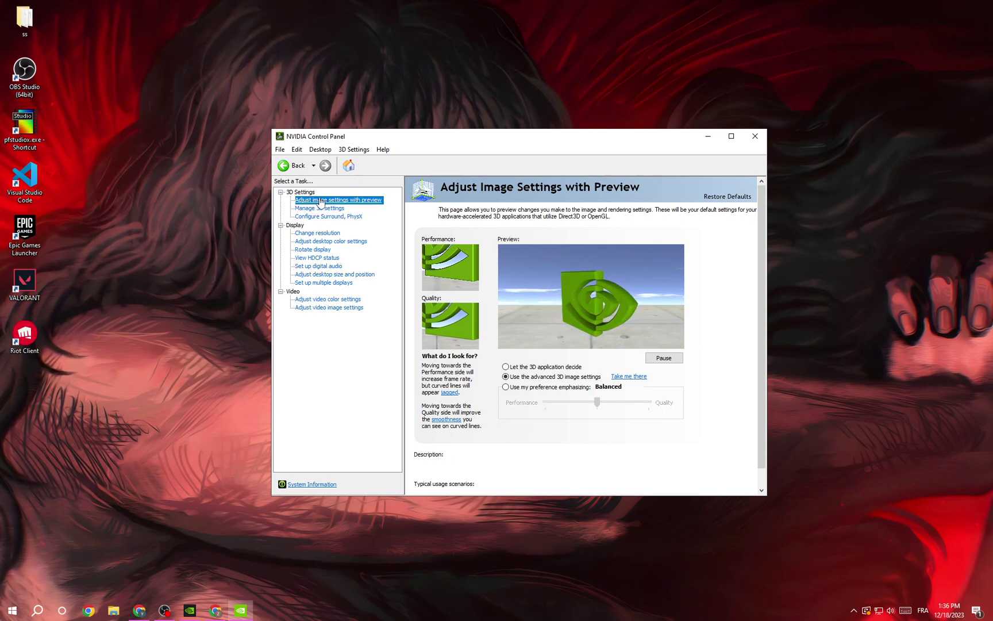
- Try the custom image preference emphasizing Performance, and close the NVIDIA Control Panel without applying the change
{"action": "left_click_drag", "start_coordinate": [649, 137], "coordinate": [624, 100]}
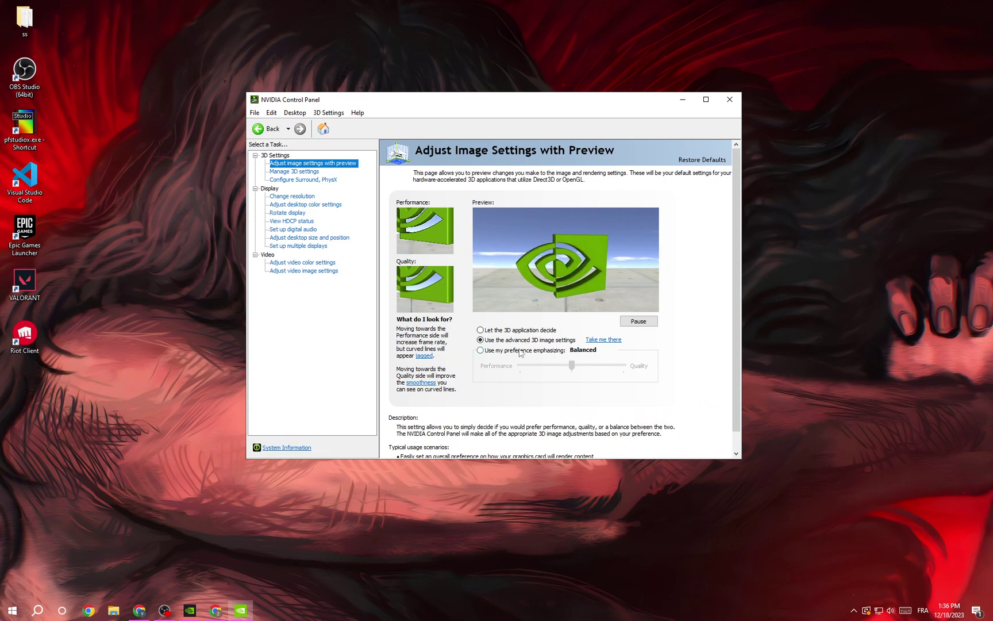
{"action": "left_click", "coordinate": [480, 351]}
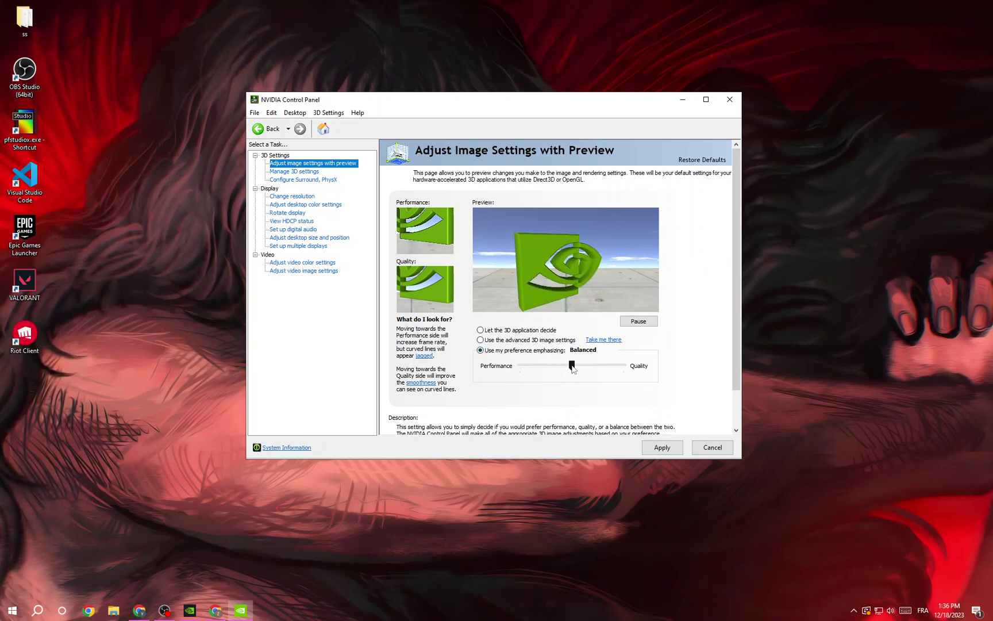
{"action": "left_click_drag", "start_coordinate": [573, 367], "coordinate": [490, 372]}
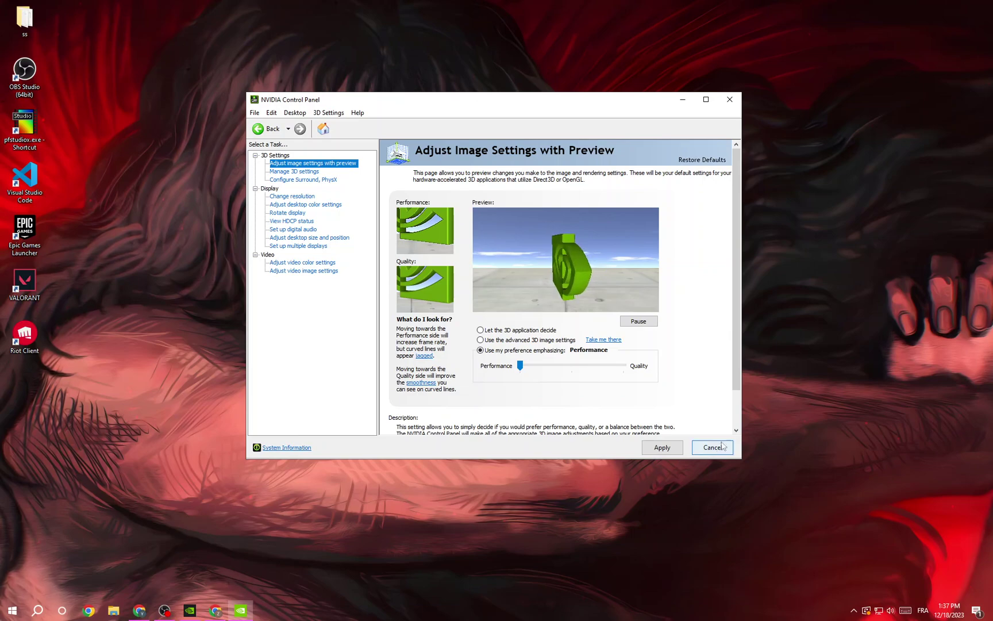
{"action": "left_click", "coordinate": [731, 100]}
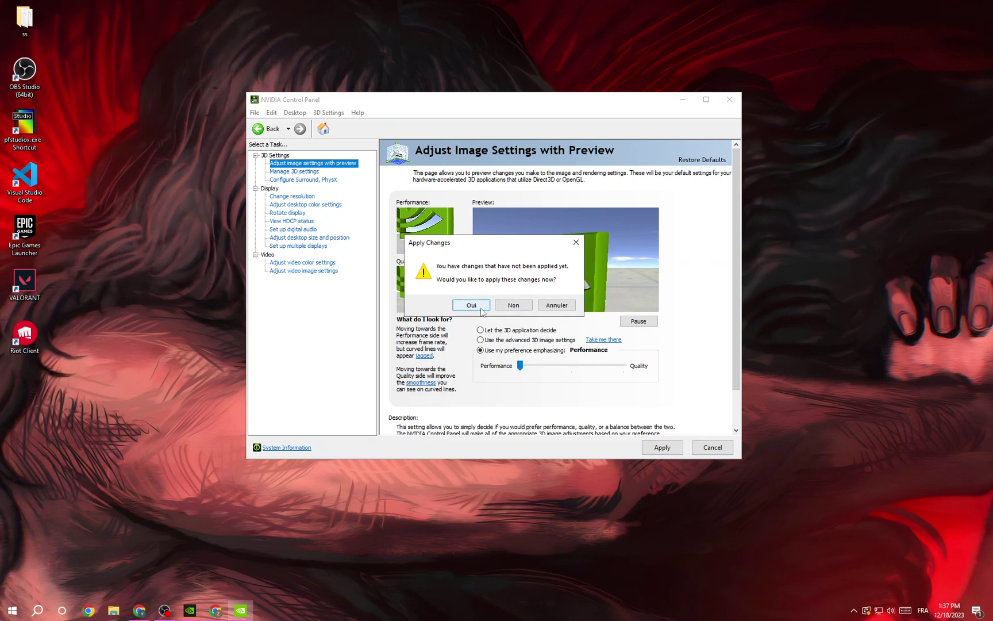
{"action": "left_click", "coordinate": [524, 305]}
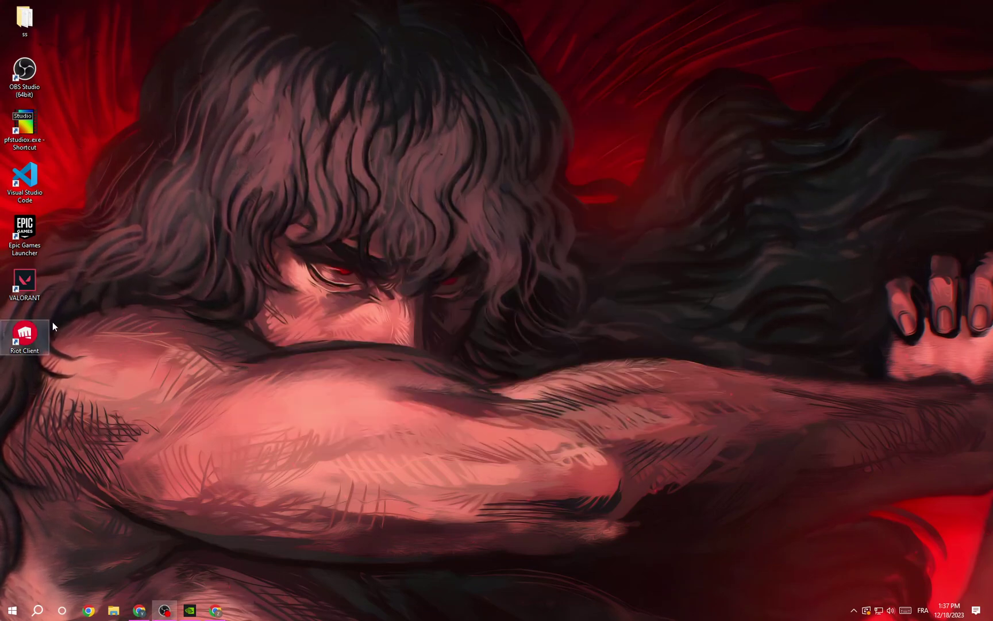